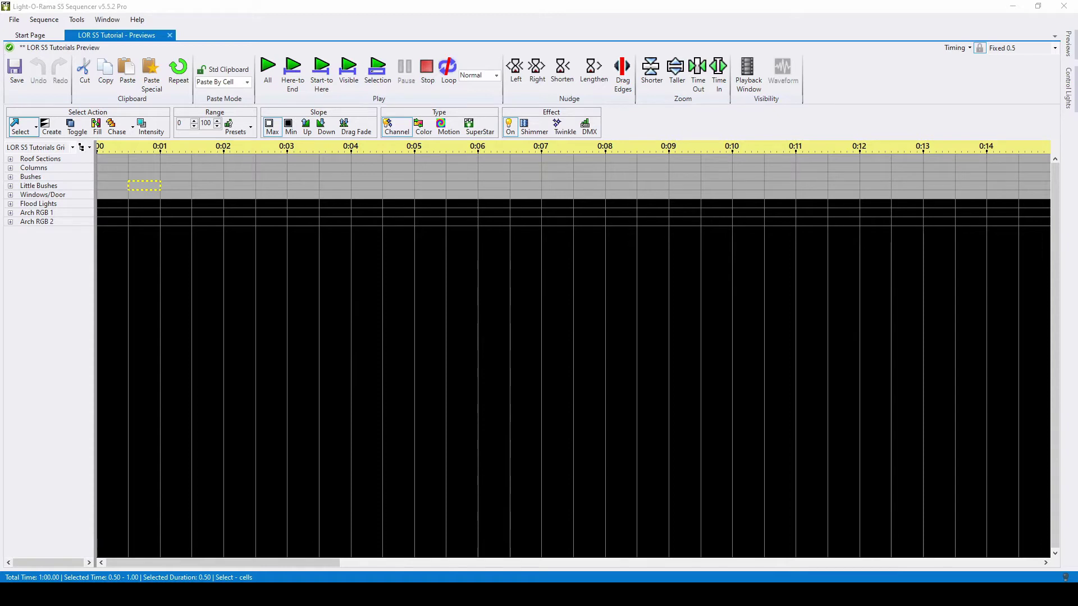
# Open Preview Design and show the Channel Conflicts & Bulk Changes list
pyautogui.click(73, 48)
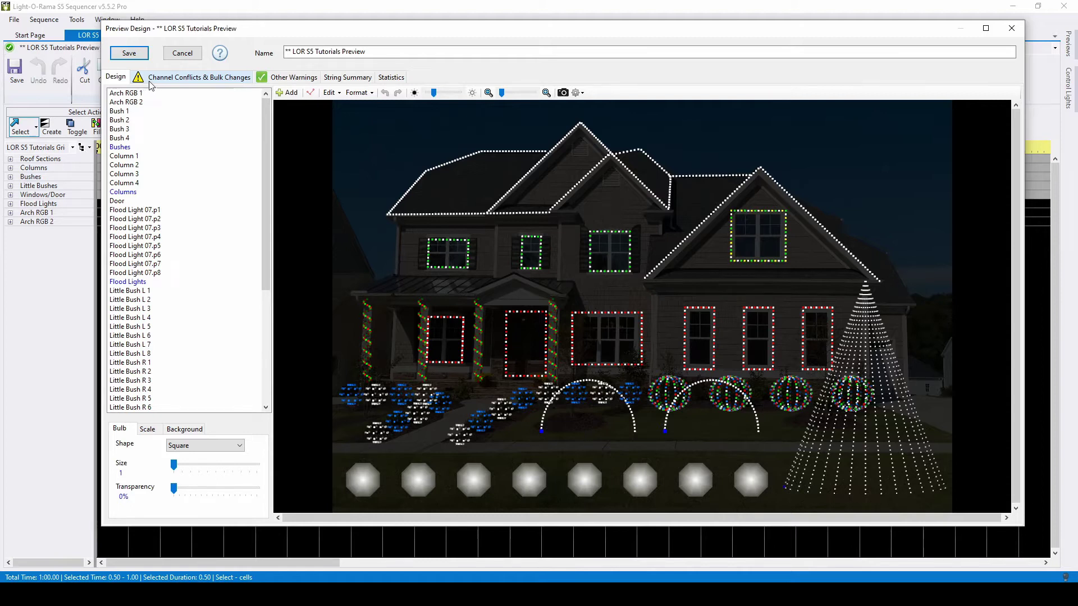
pyautogui.click(166, 82)
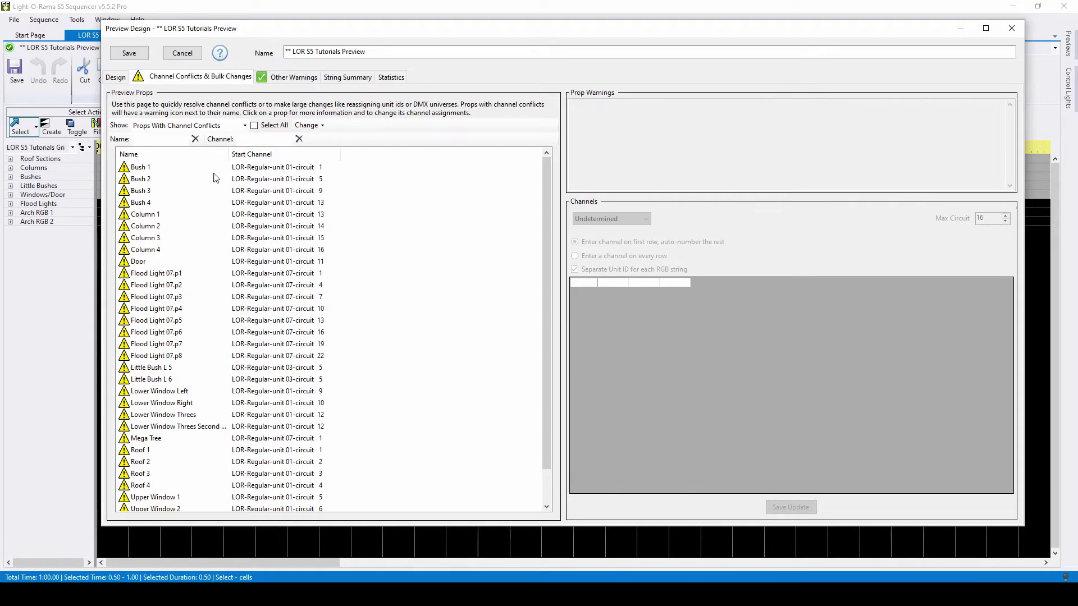
pyautogui.click(140, 167)
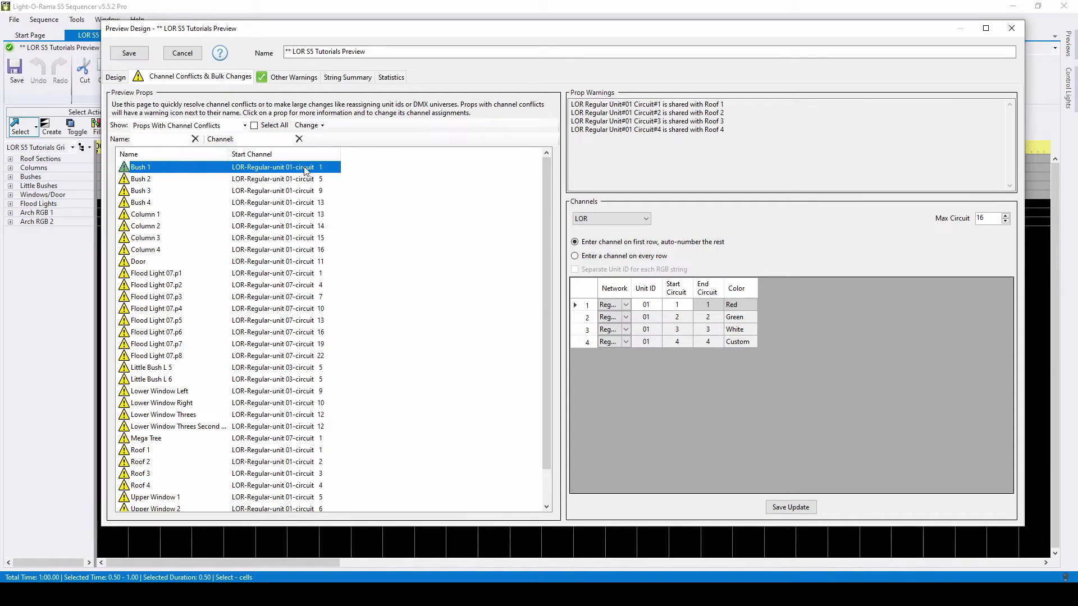
pyautogui.click(306, 181)
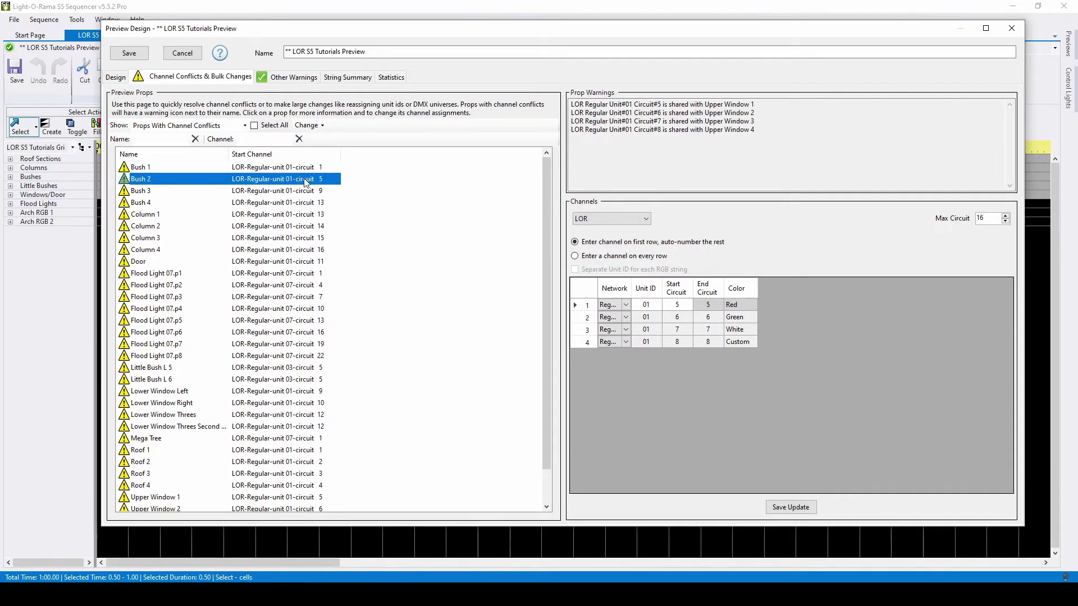
pyautogui.click(304, 194)
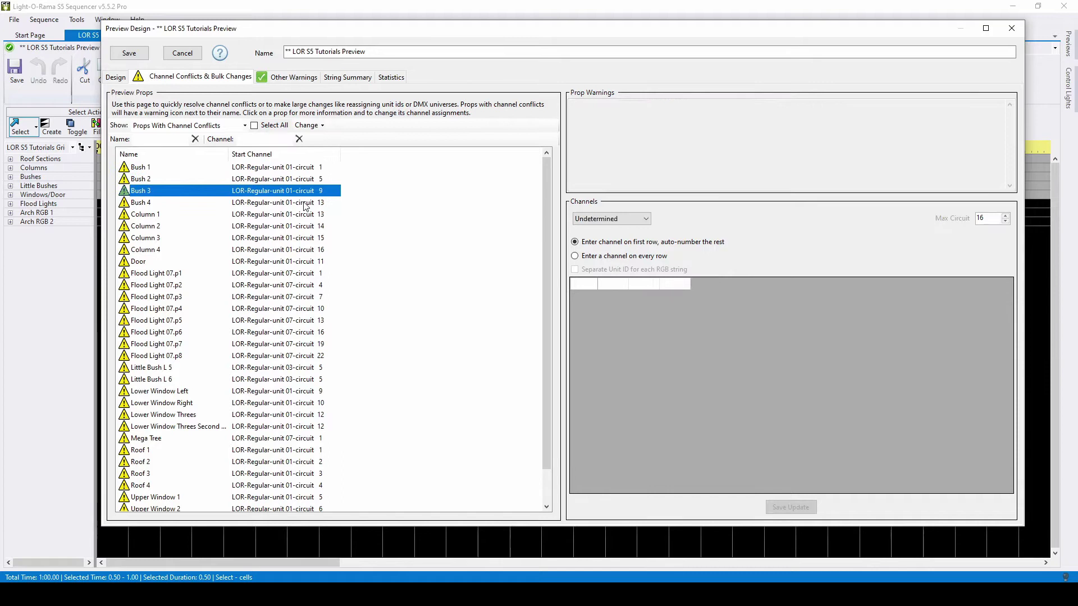
pyautogui.click(306, 205)
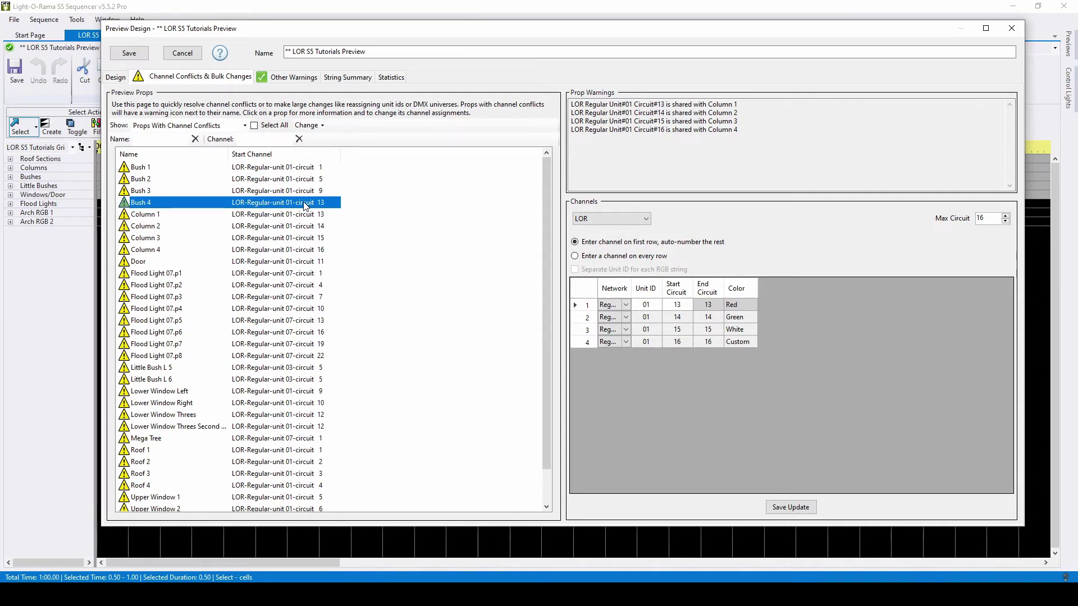
# Assign LOR unit ID 2 to Bush 1 through Bush 4 in one bulk change
pyautogui.keyDown('shift'); pyautogui.click(302, 169); pyautogui.keyUp('shift')
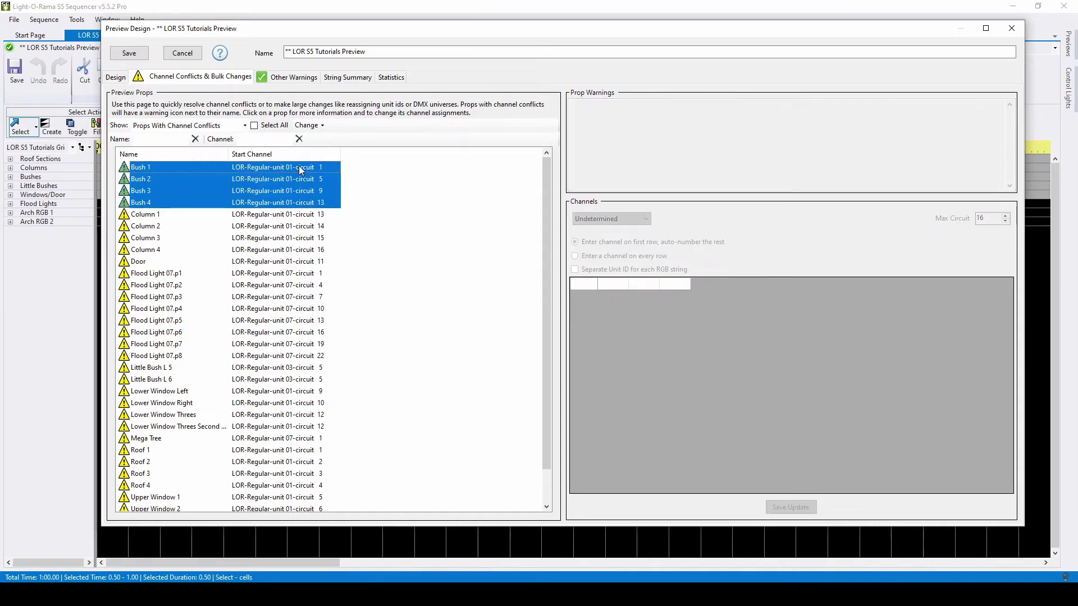
pyautogui.click(323, 127)
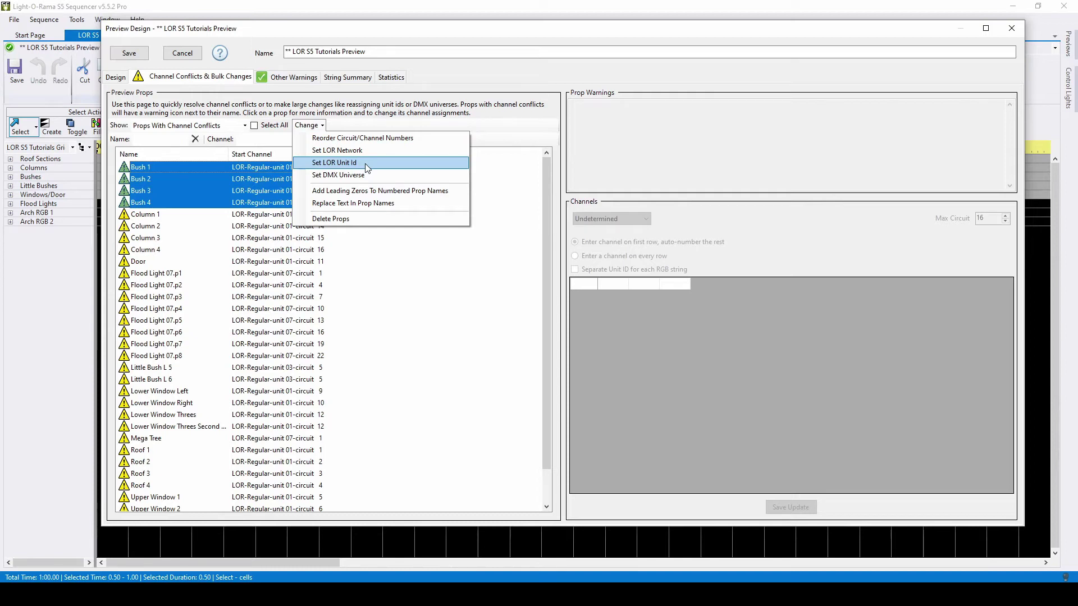
pyautogui.click(366, 164)
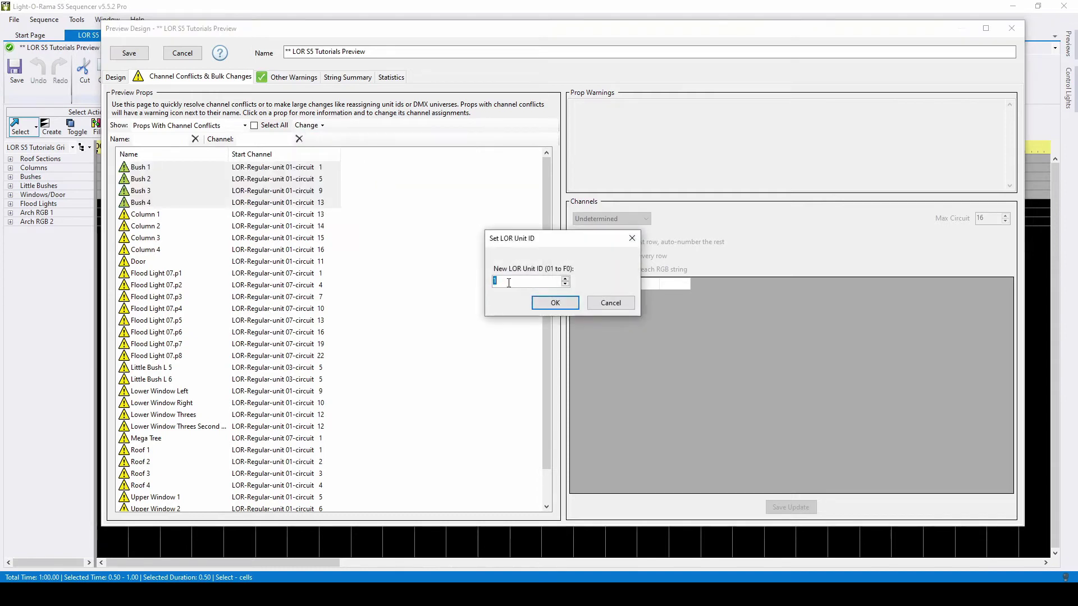
pyautogui.write('2')
pyautogui.click(561, 303)
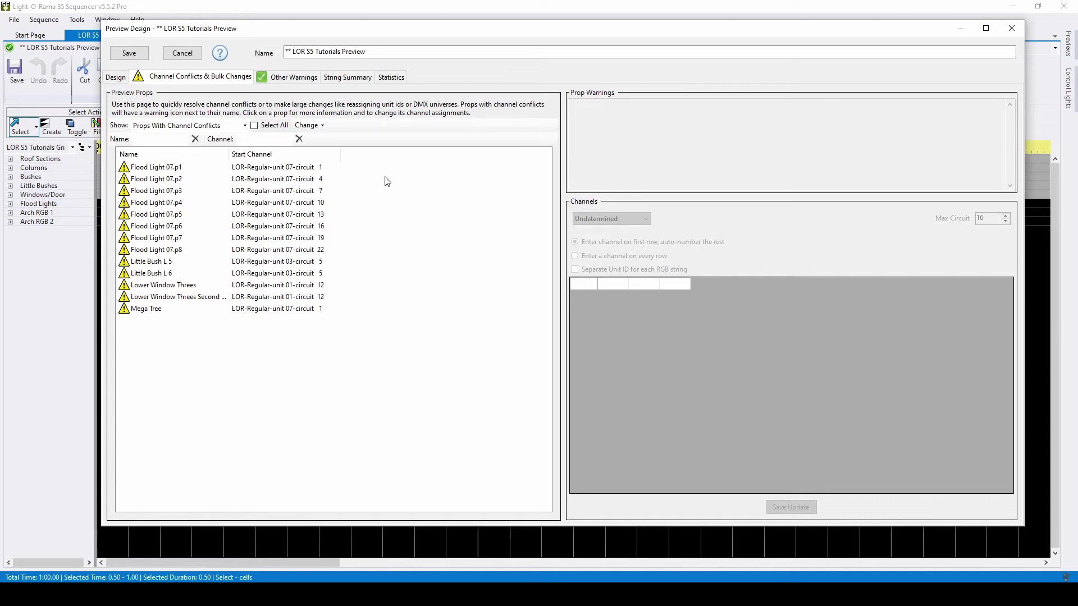
# Change the Mega Tree's row 1 unit ID from 07 to 08 and save the update
pyautogui.click(297, 171)
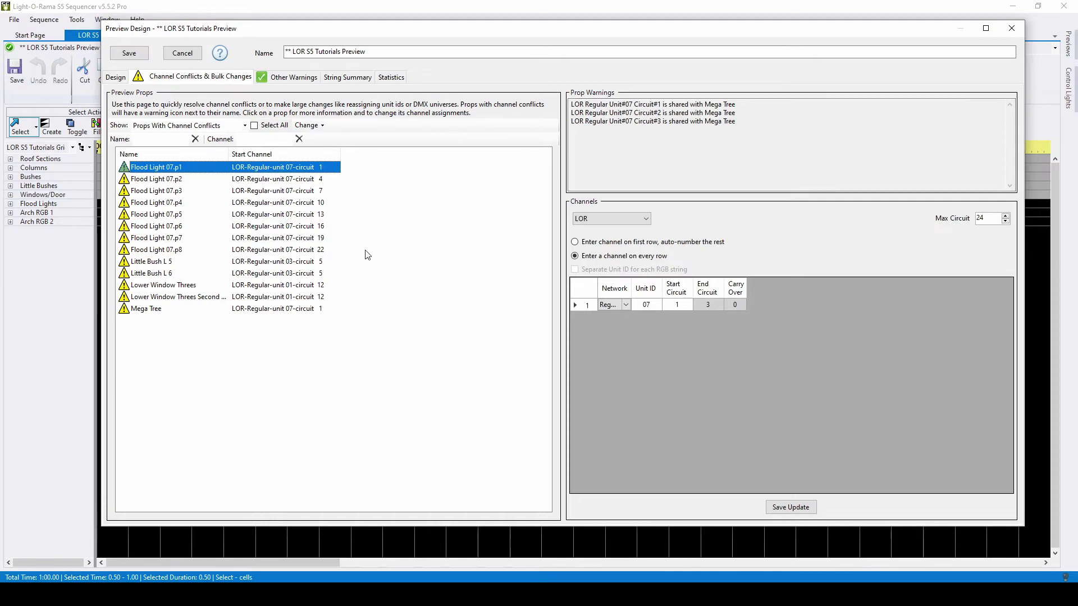
pyautogui.click(284, 311)
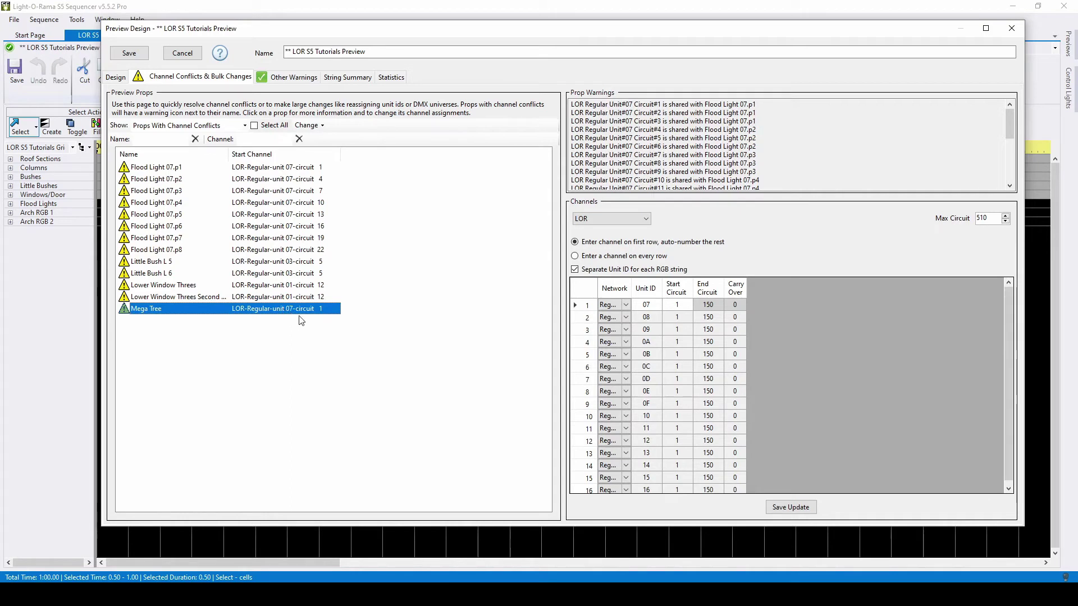
pyautogui.click(651, 305)
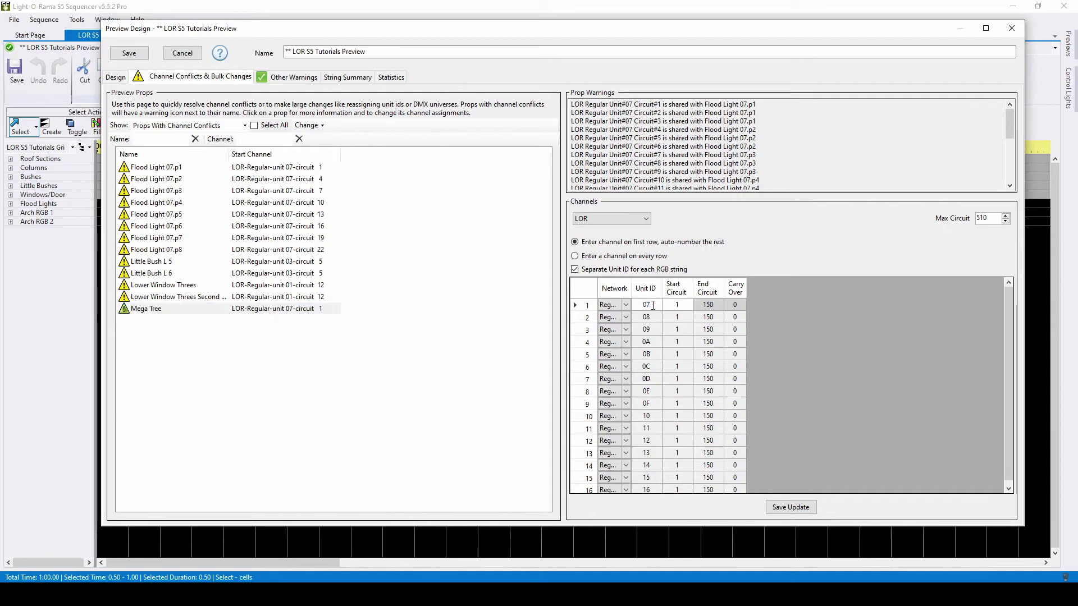
pyautogui.write('08')
pyautogui.press('Return')
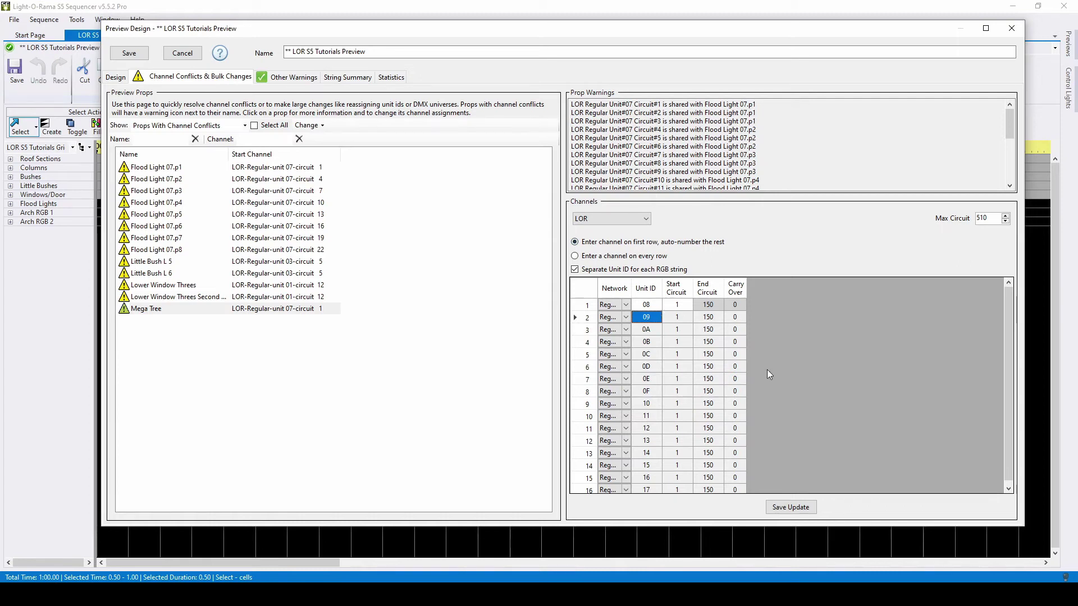
pyautogui.click(790, 506)
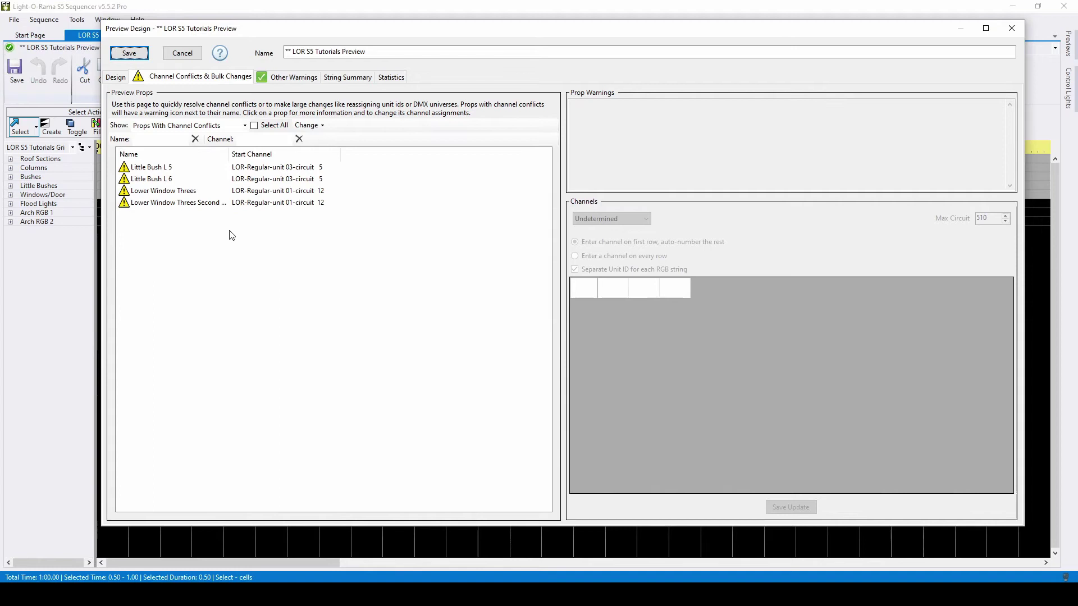
# Move Little Bush L 6's start circuit from 5 to 6 and save the update
pyautogui.click(167, 169)
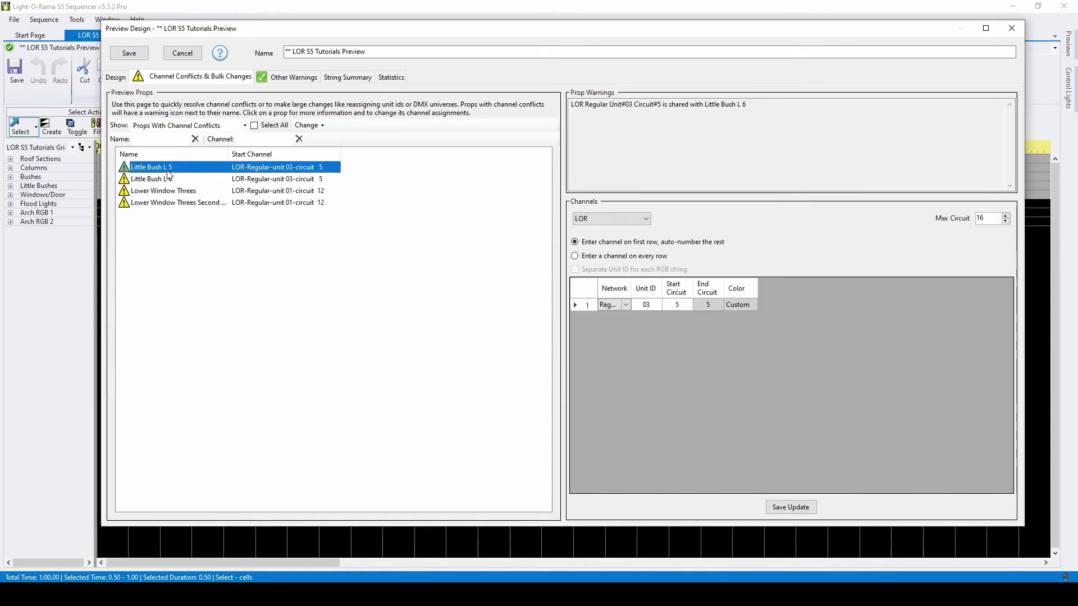
pyautogui.click(168, 170)
pyautogui.click(169, 179)
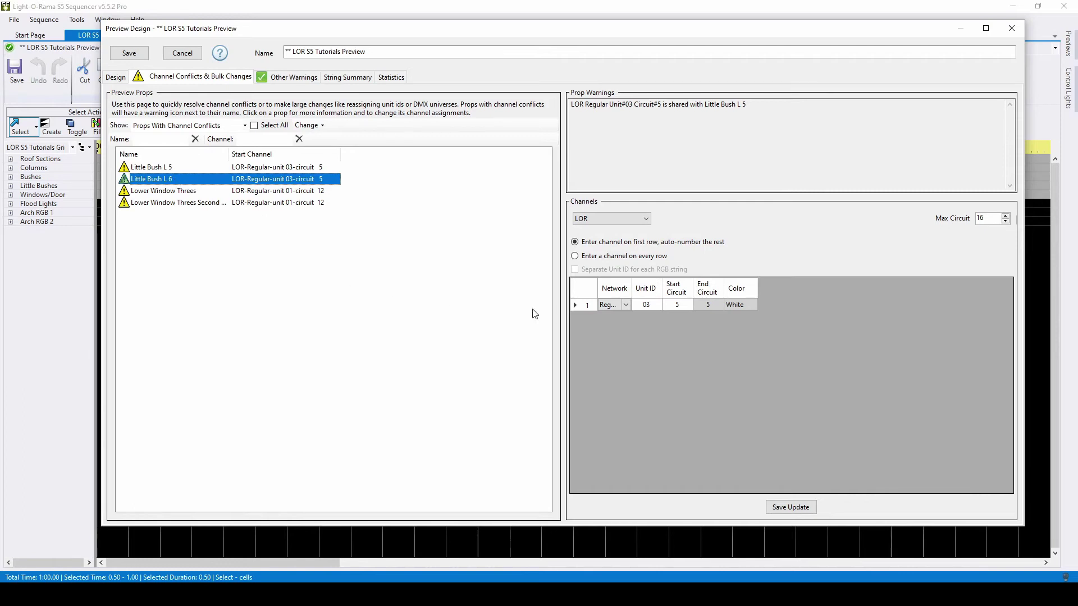
pyautogui.click(677, 306)
pyautogui.write('6')
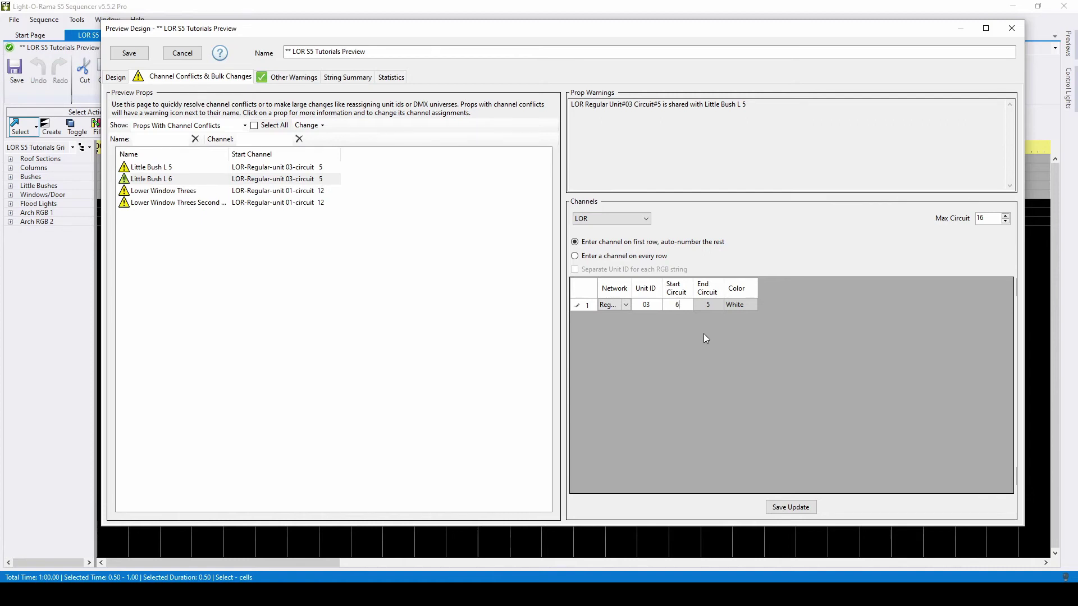
pyautogui.click(779, 512)
pyautogui.click(789, 508)
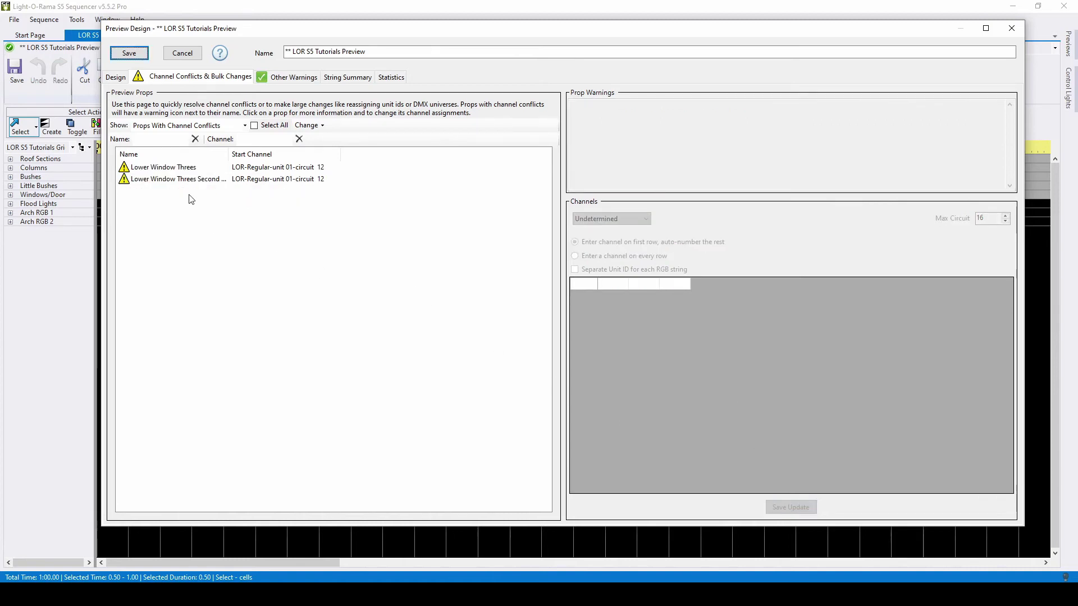
# Review the conflict between Lower Window Threes and its Second Window prop
pyautogui.click(174, 169)
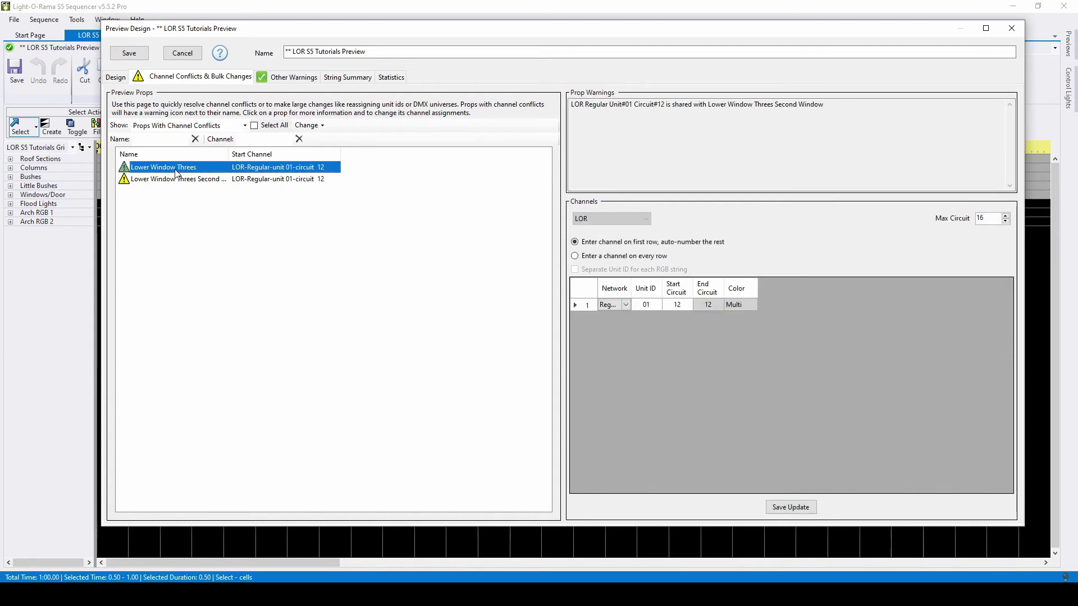
pyautogui.click(177, 179)
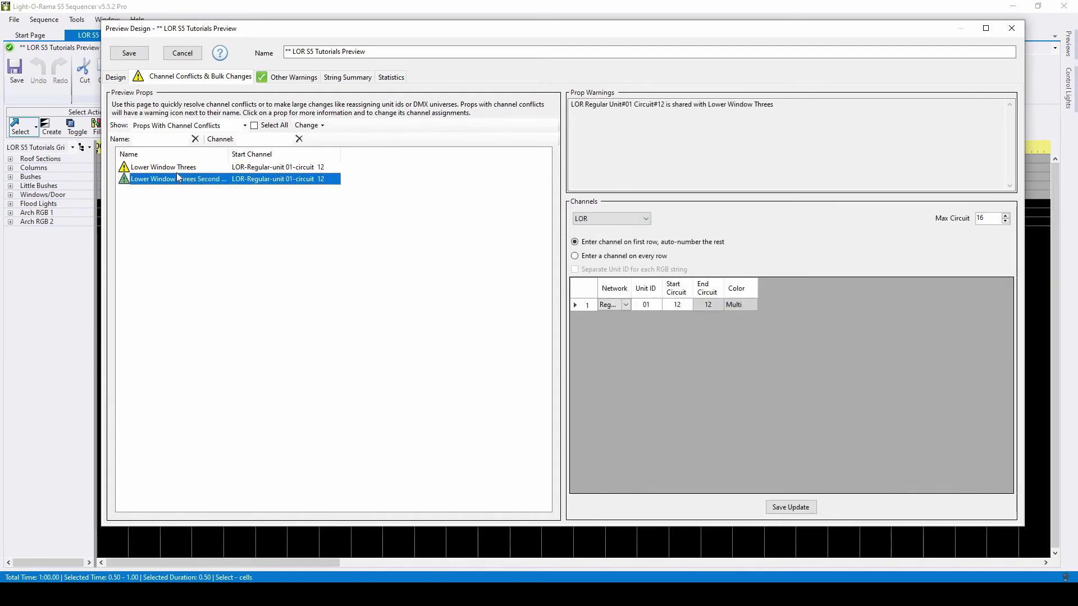
pyautogui.click(177, 169)
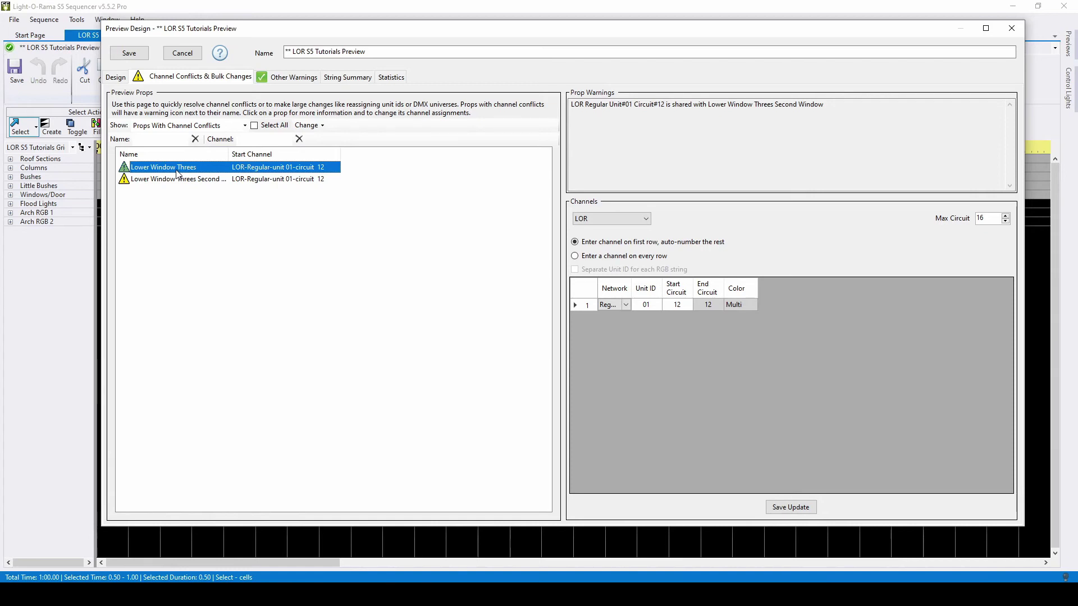
# Set Lower Window Threes Second Window to use Lower Window Threes' channels and save it
pyautogui.click(121, 81)
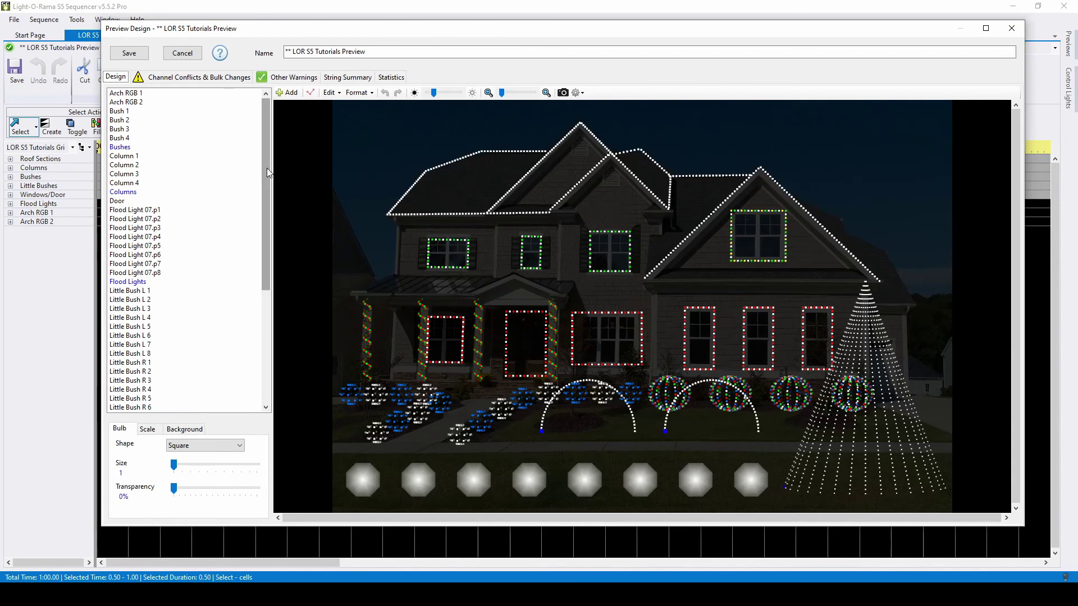
pyautogui.moveTo(267, 168); pyautogui.dragTo(255, 268)
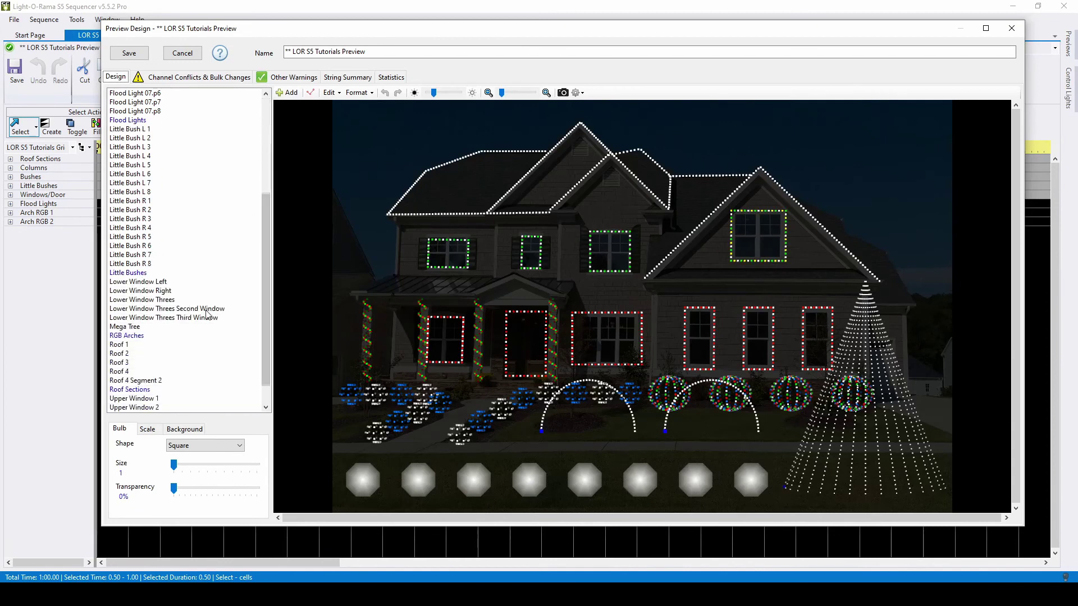
pyautogui.doubleClick(206, 310)
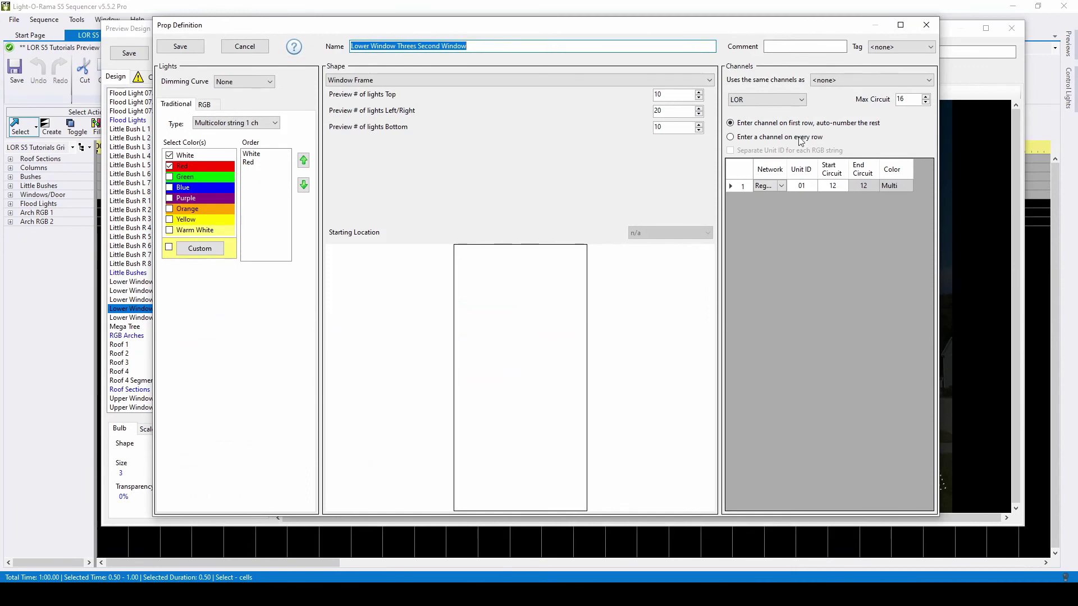
pyautogui.click(836, 83)
pyautogui.moveTo(931, 133); pyautogui.dragTo(925, 223)
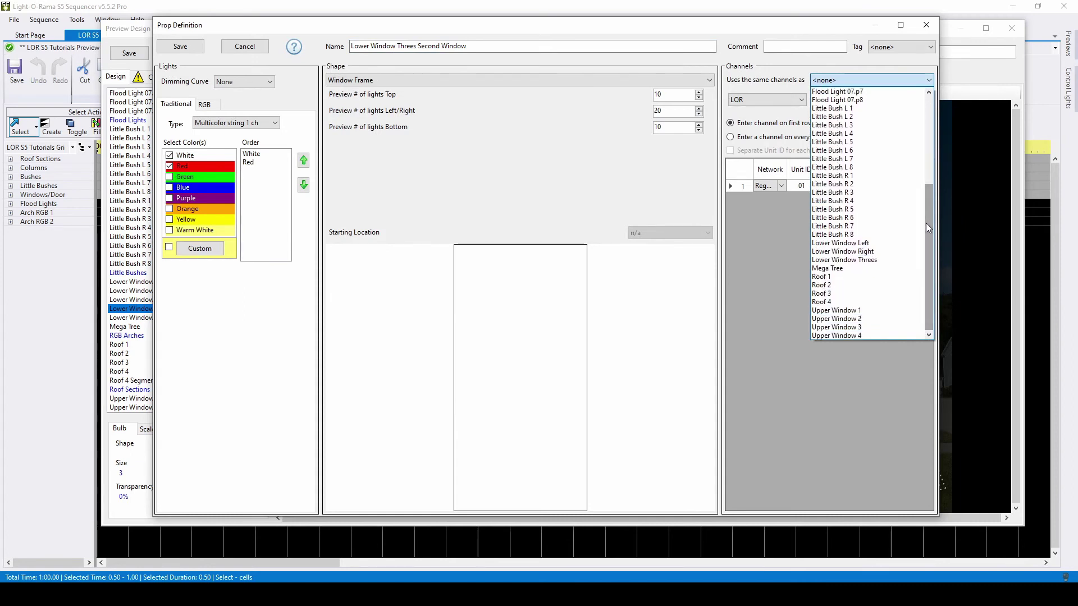
pyautogui.click(876, 261)
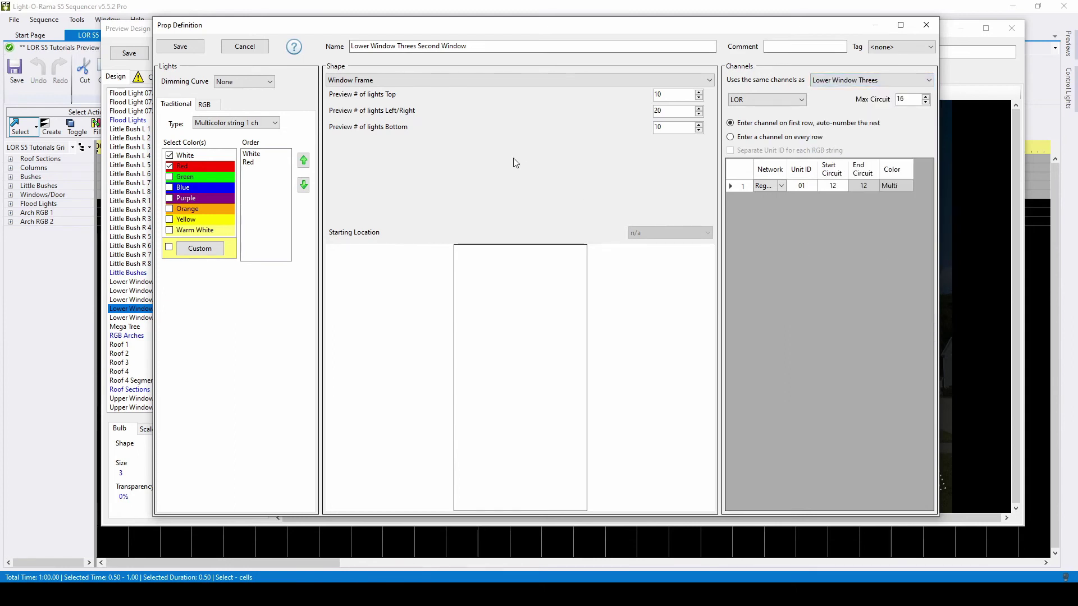
pyautogui.click(194, 49)
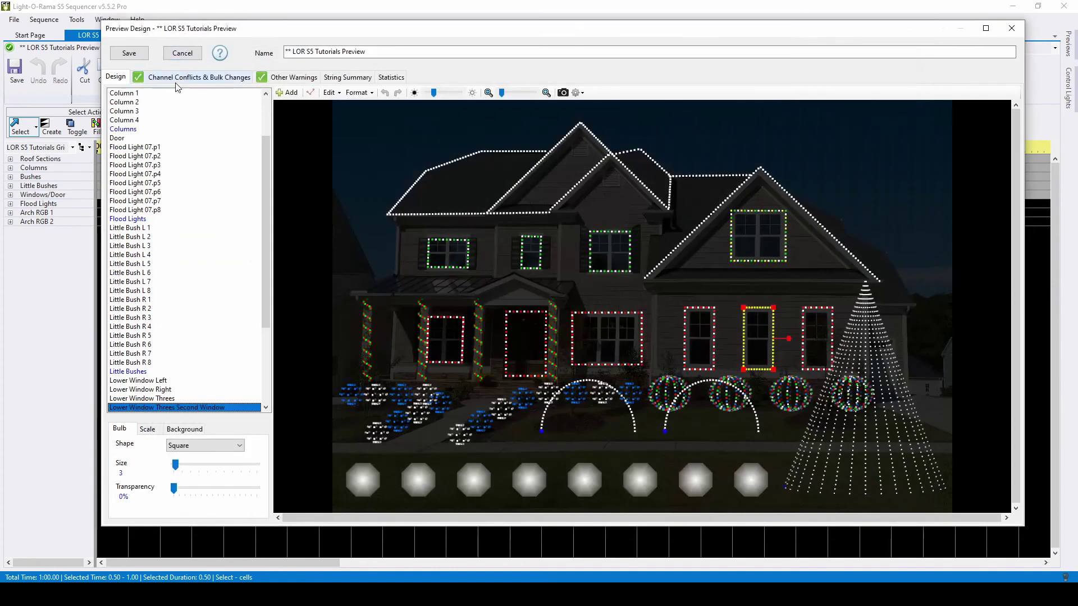
# List all props in the preview on the Channel Conflicts page
pyautogui.click(179, 79)
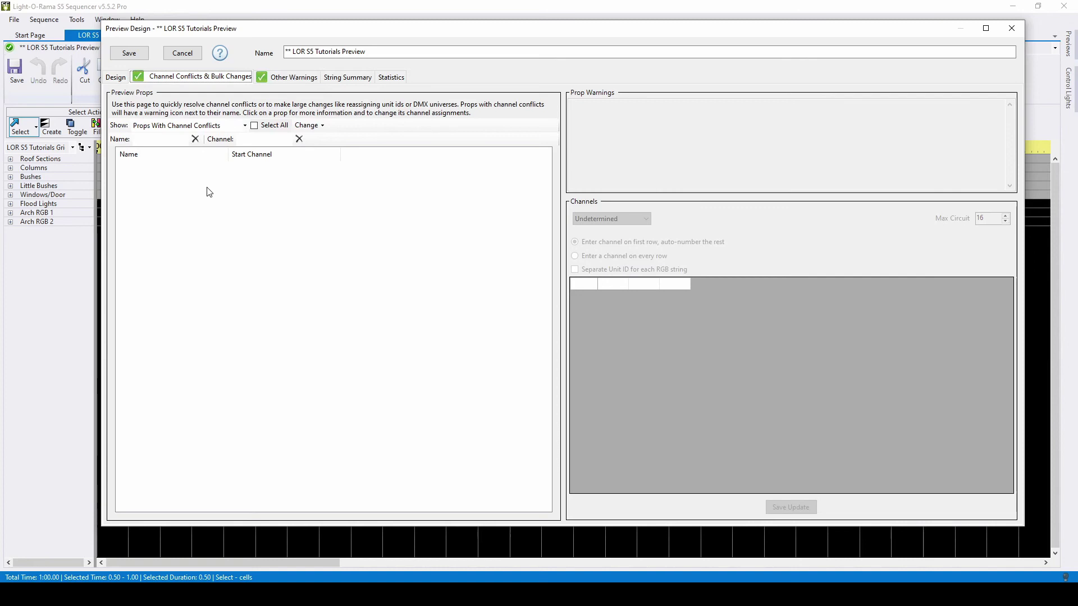
pyautogui.click(245, 125)
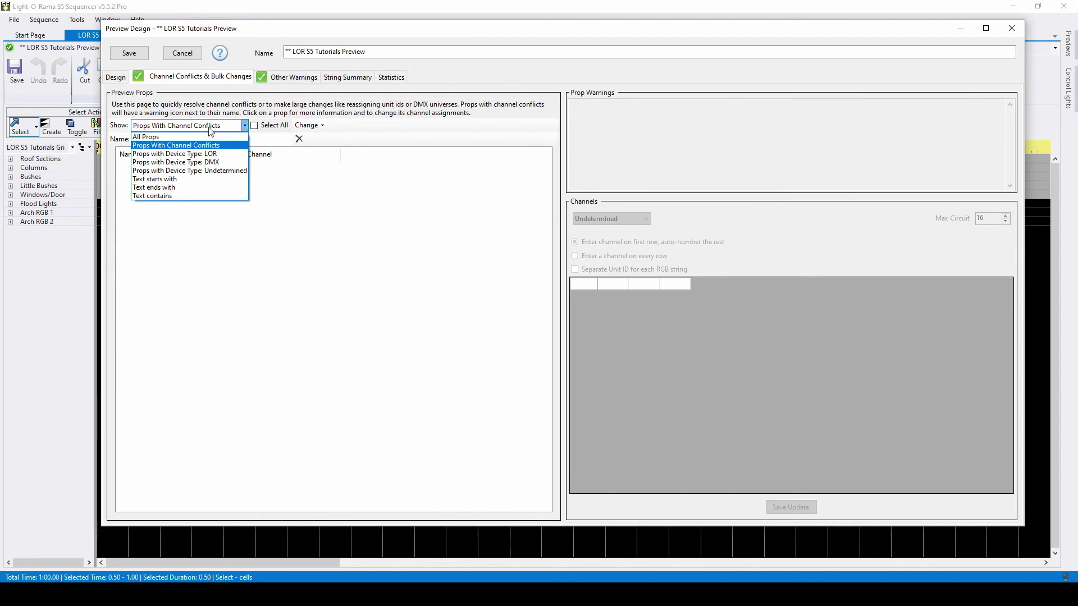
pyautogui.click(170, 138)
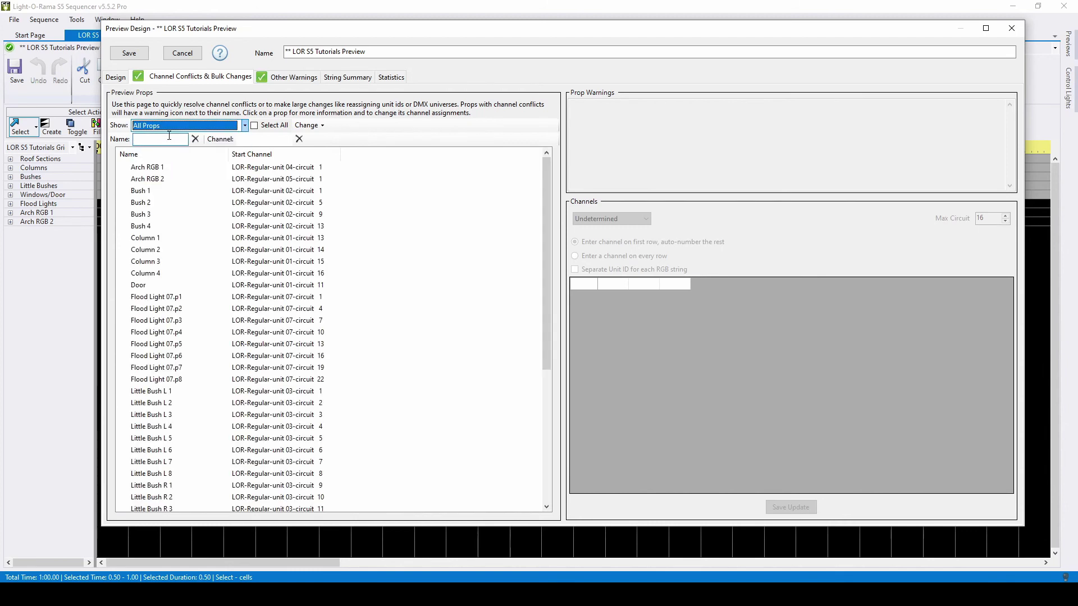
pyautogui.scroll(-1, 438, 261)
pyautogui.scroll(-5, 438, 261)
pyautogui.scroll(3, 438, 261)
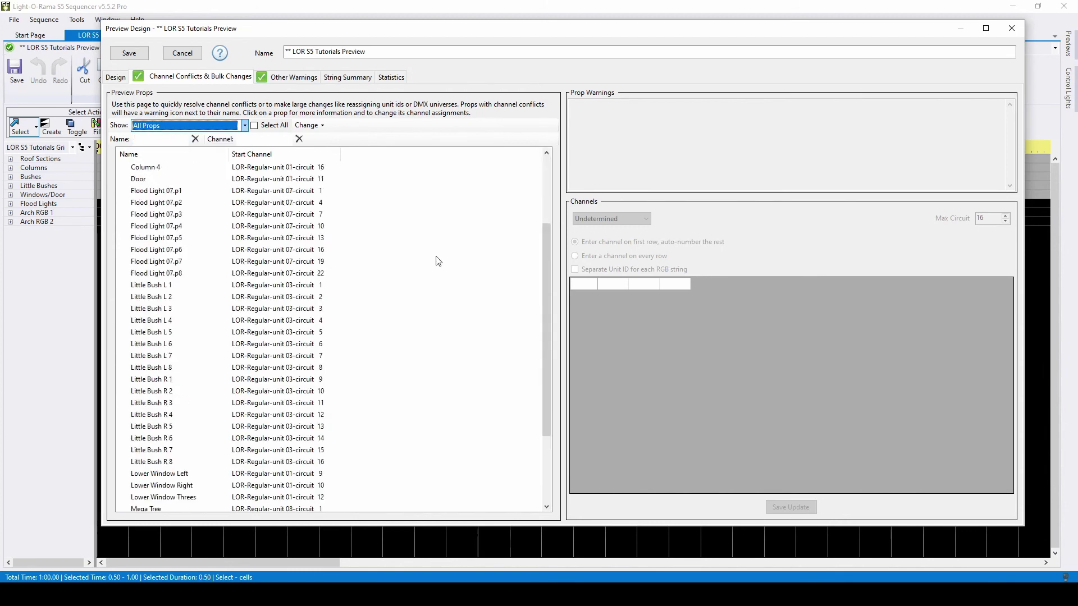
pyautogui.scroll(3, 438, 261)
pyautogui.scroll(-3, 438, 261)
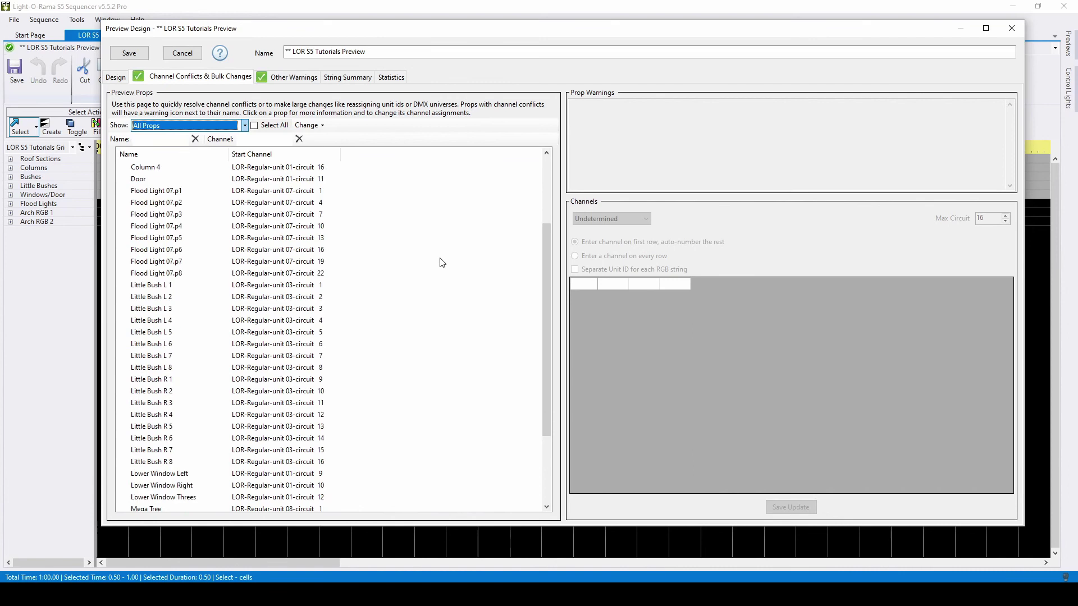
# Replace 'Little' with 'Small' in the names of Little Bush L 1 through R 8
pyautogui.click(165, 288)
pyautogui.keyDown('shift'); pyautogui.click(166, 461); pyautogui.keyUp('shift')
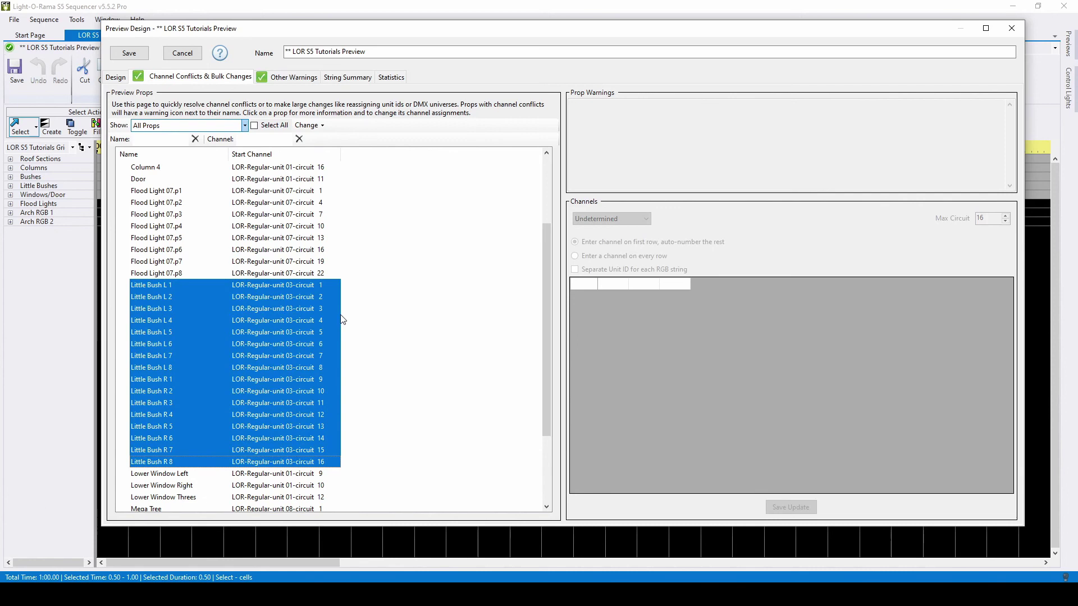
pyautogui.click(314, 128)
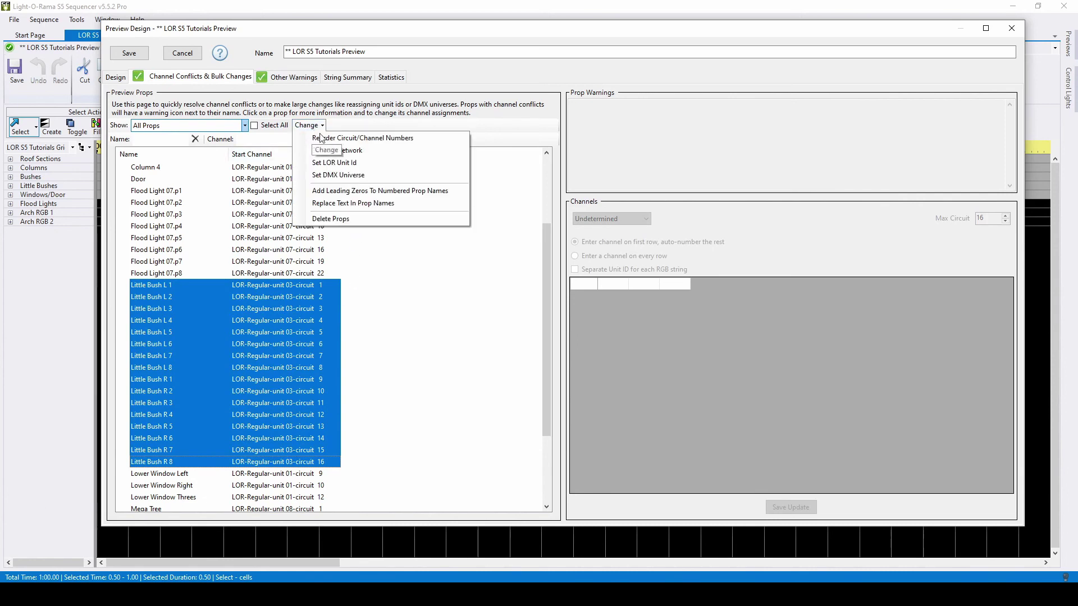
pyautogui.click(386, 204)
pyautogui.write('Little')
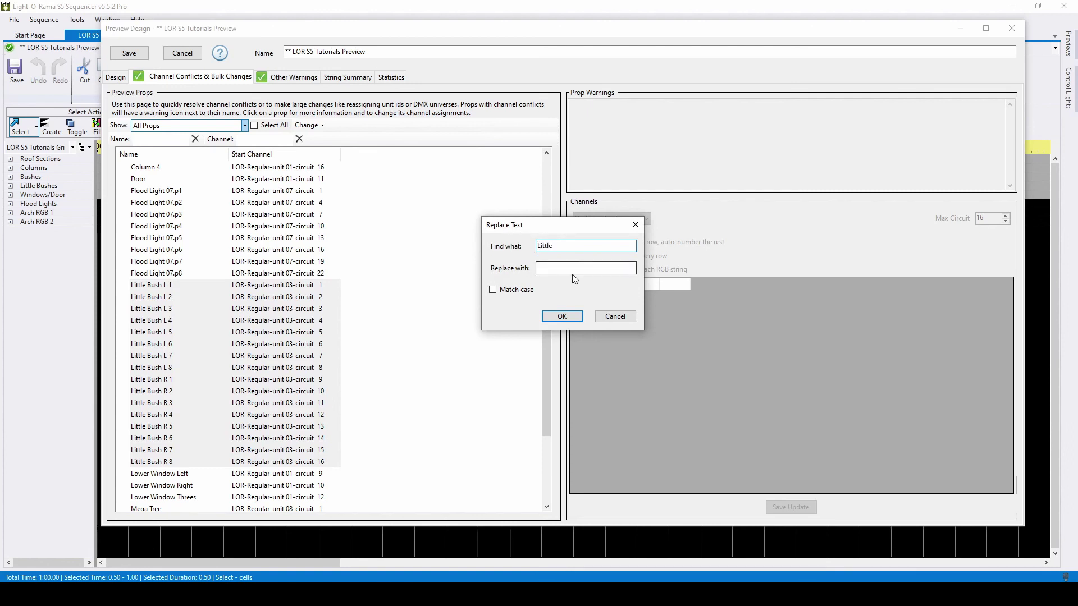
pyautogui.click(570, 269)
pyautogui.click(560, 316)
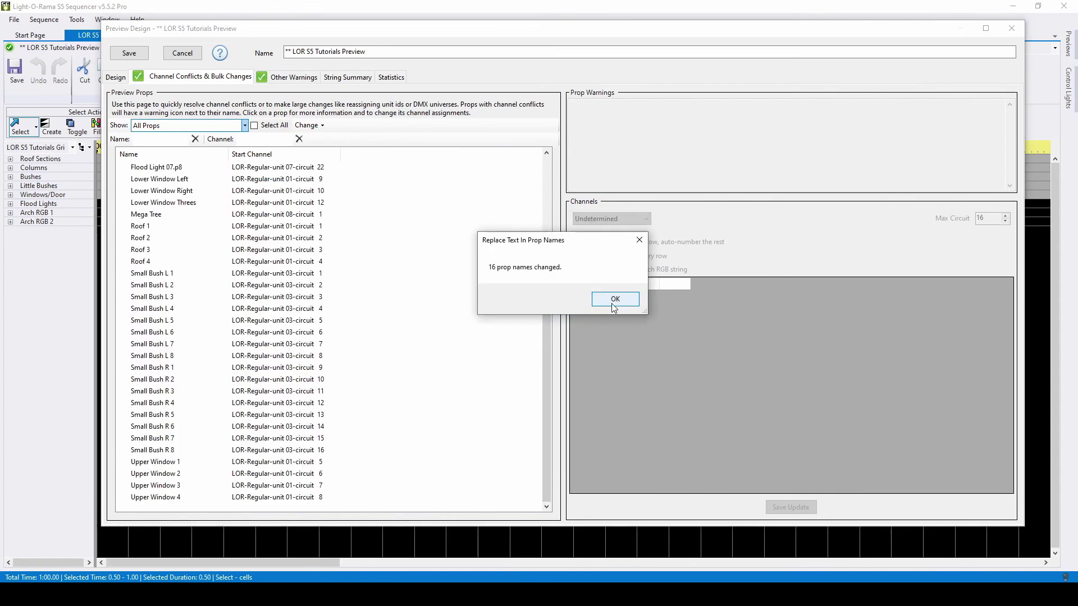
pyautogui.click(613, 304)
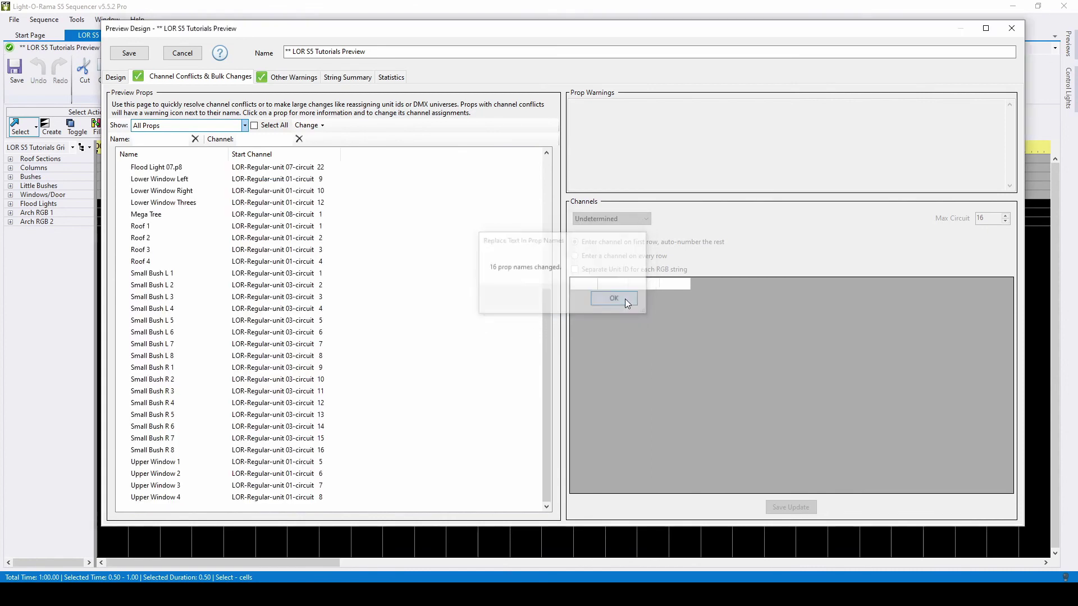
# Save the preview design
pyautogui.click(135, 58)
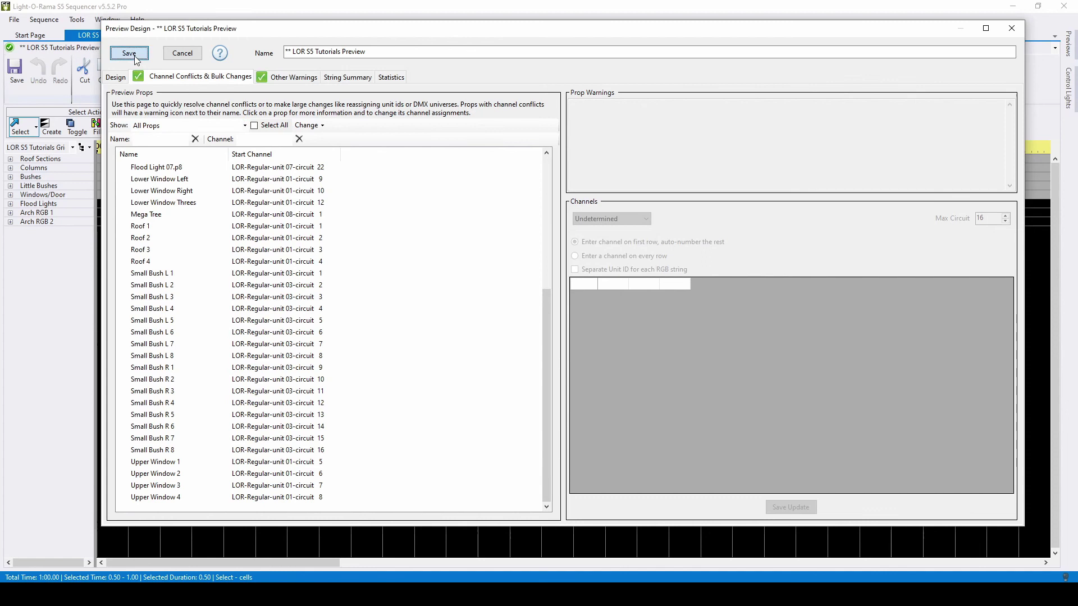